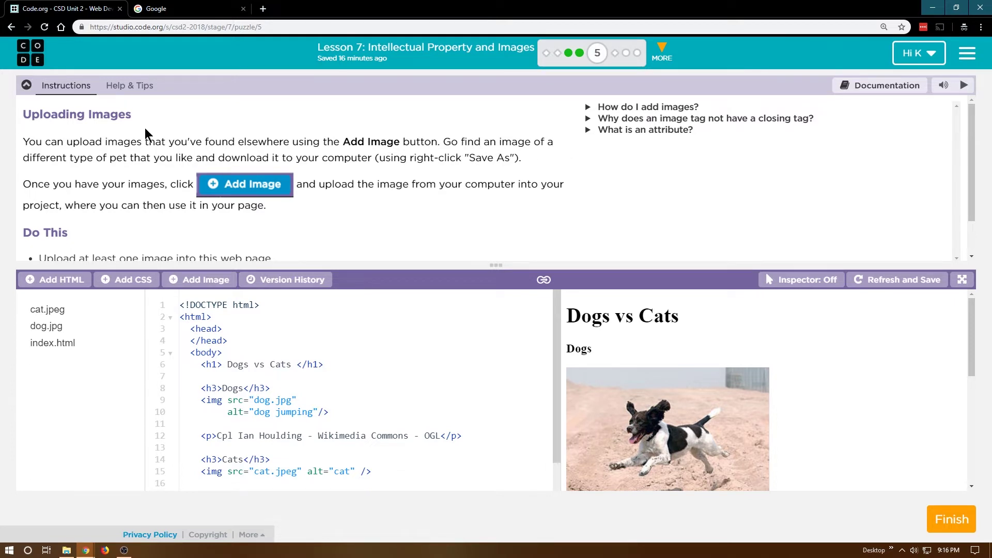
# Switch to the Google tab to look for a pet image
pyautogui.click(176, 13)
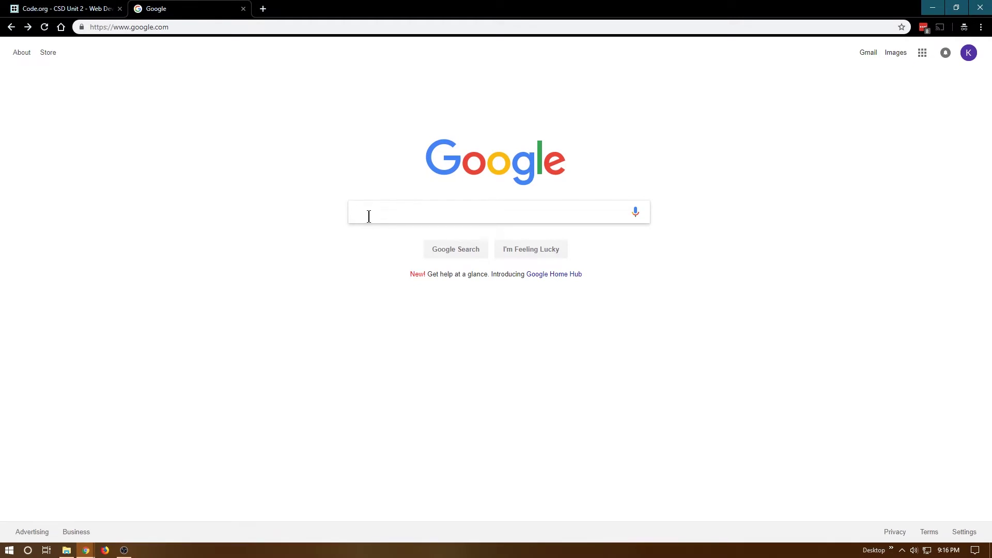
pyautogui.write('panda')
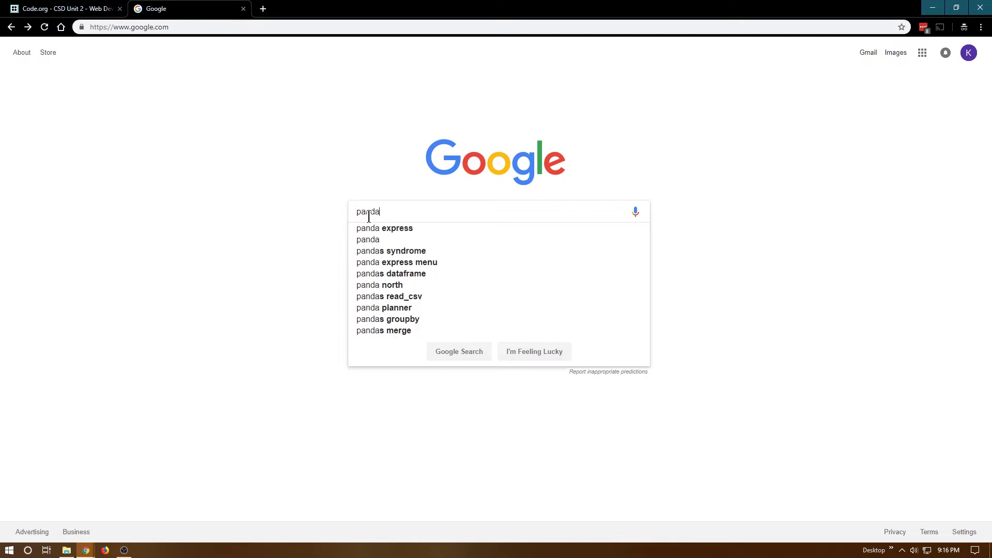
# Search Google Images for 'panda', filtered to Medium size and Labeled for reuse
pyautogui.press('Return')
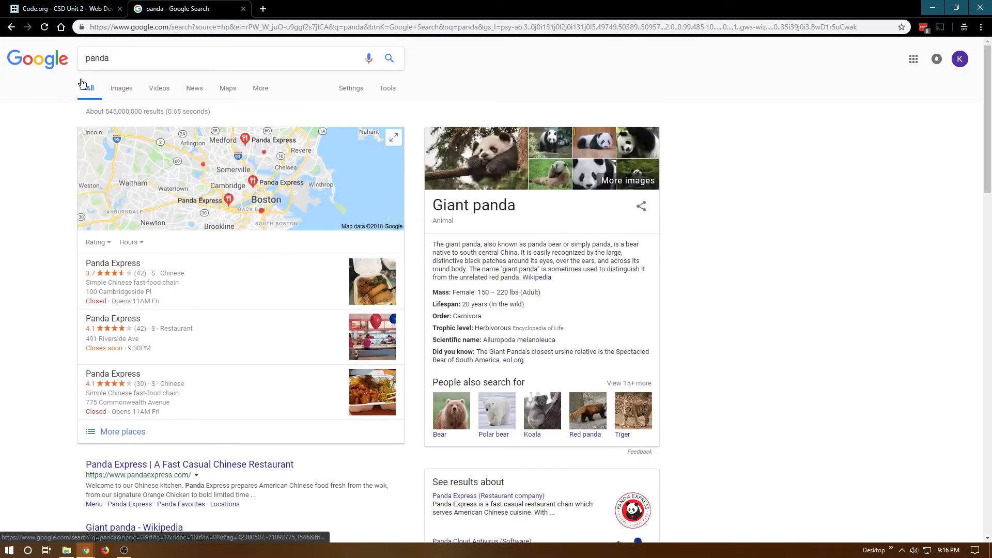
pyautogui.click(122, 88)
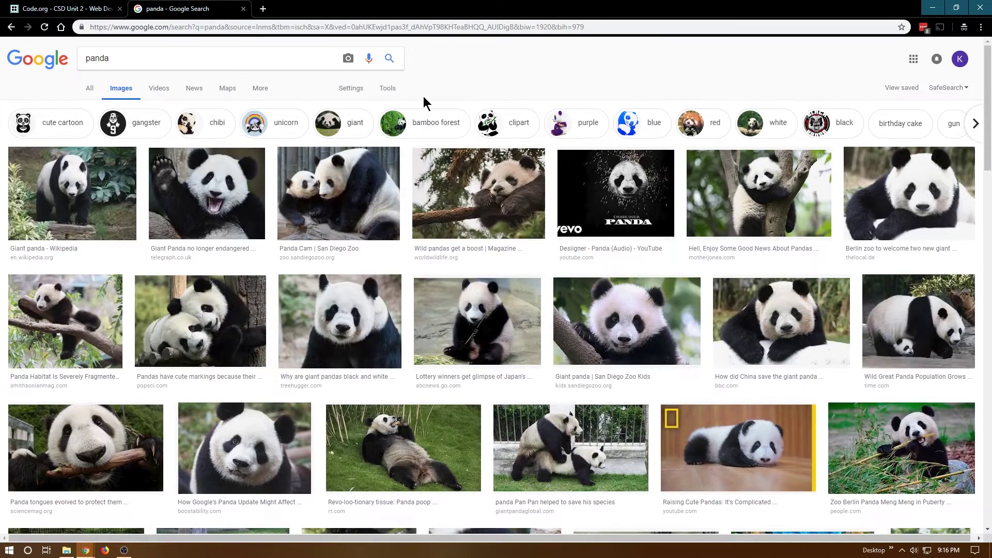
pyautogui.click(396, 91)
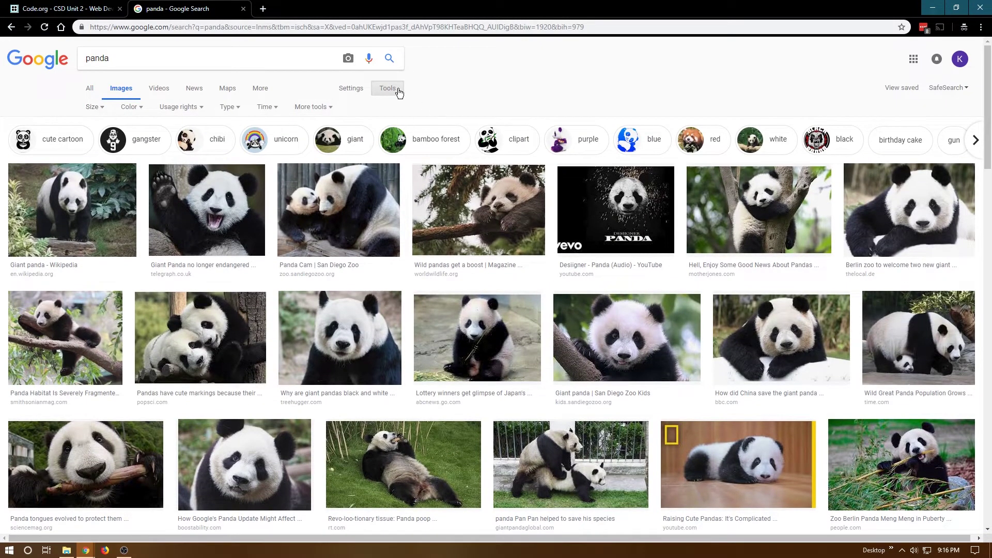
pyautogui.click(94, 107)
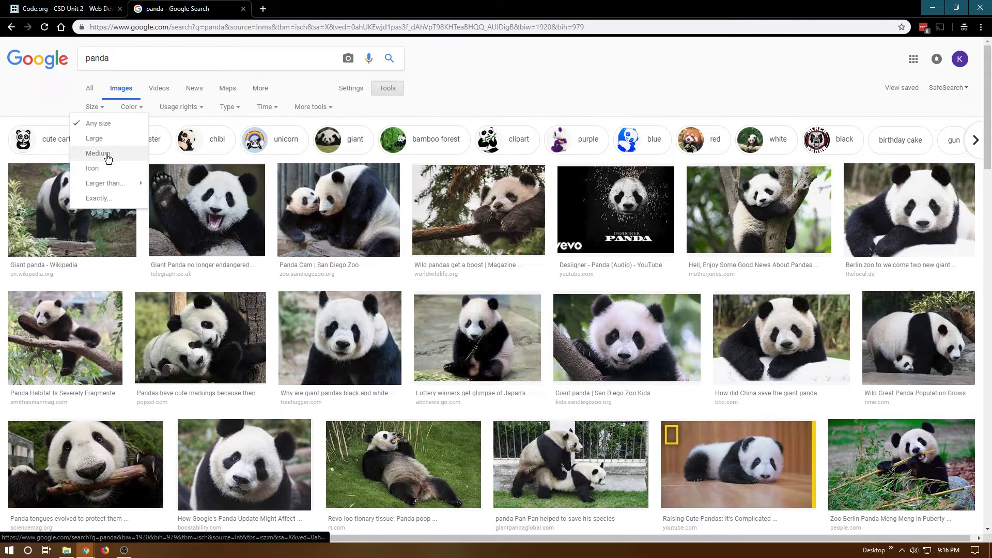
pyautogui.click(98, 153)
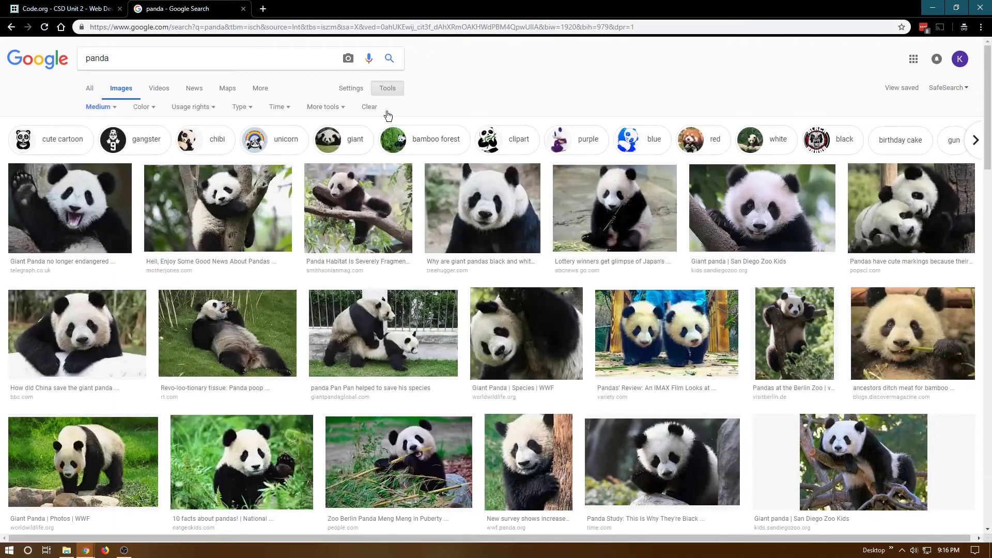
pyautogui.click(206, 110)
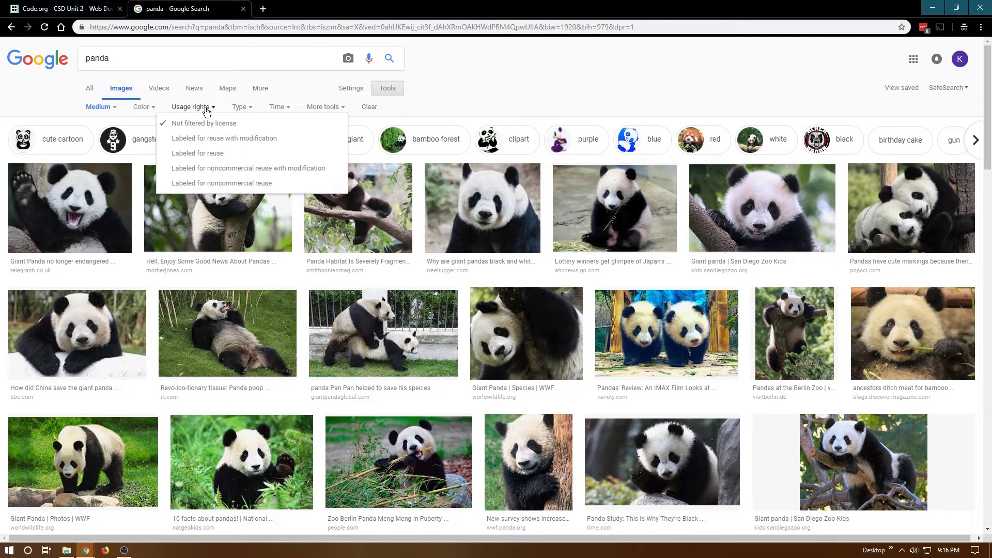
pyautogui.click(198, 154)
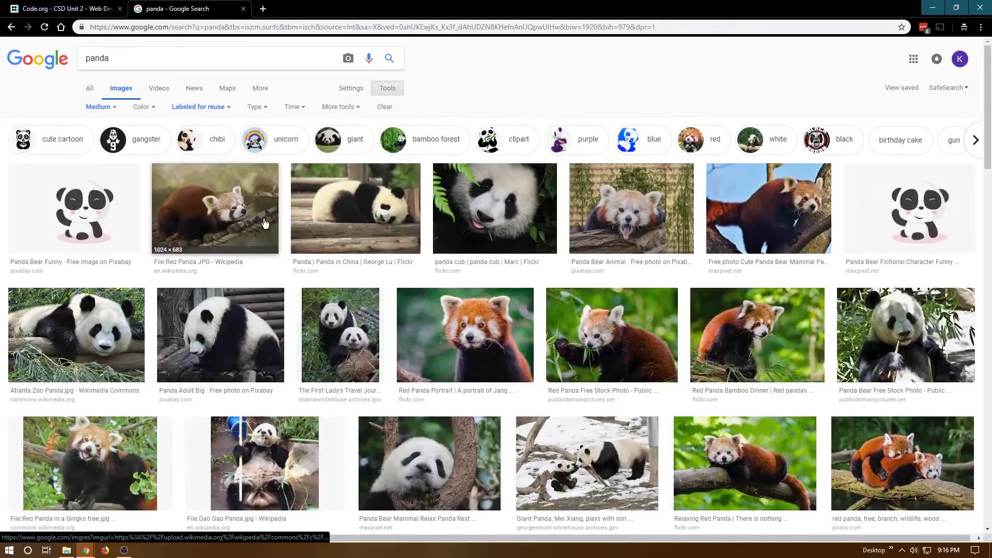
pyautogui.moveTo(215, 208)
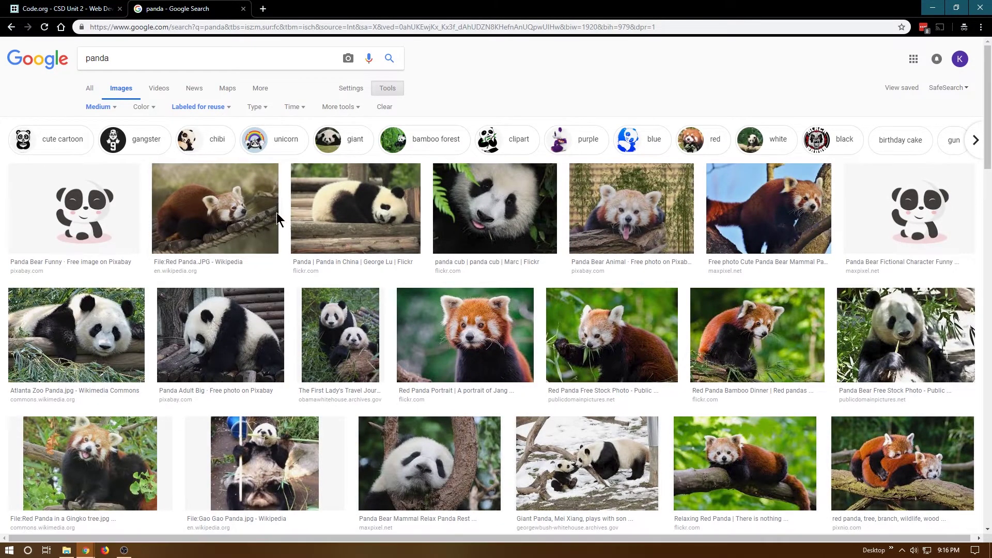
# Save the Atlanta Zoo Panda image to the Desktop as panda.jpg, then return to Code.org
pyautogui.click(78, 326)
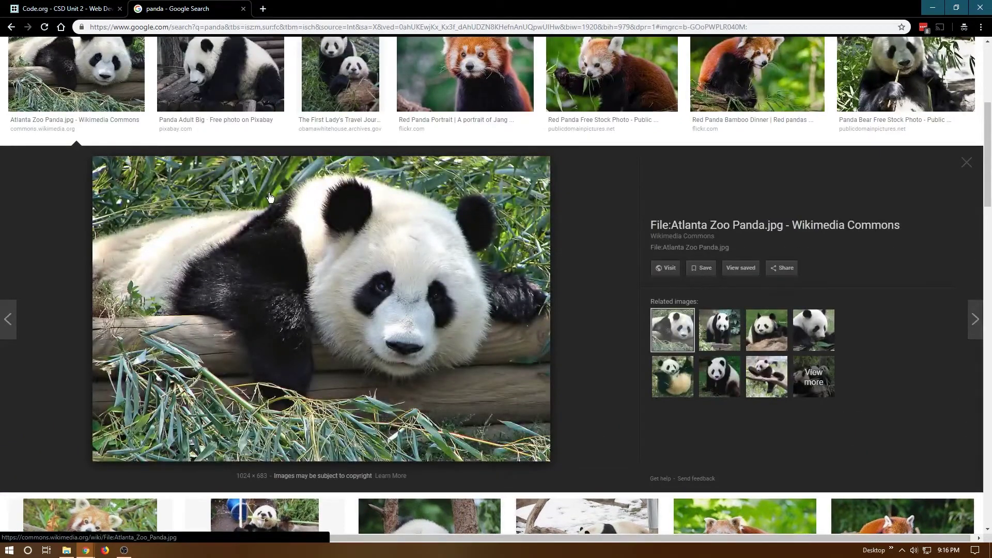
pyautogui.rightClick(414, 269)
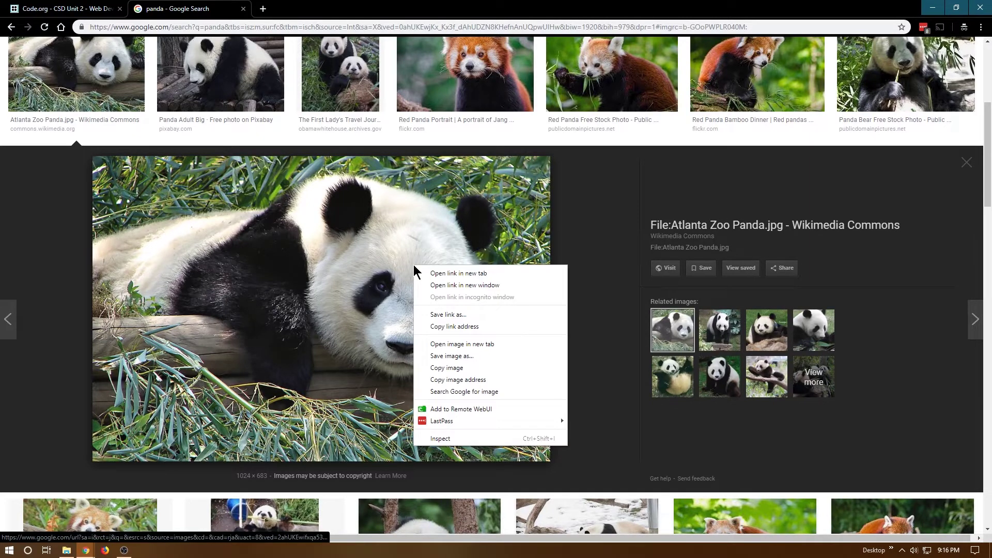
pyautogui.click(453, 355)
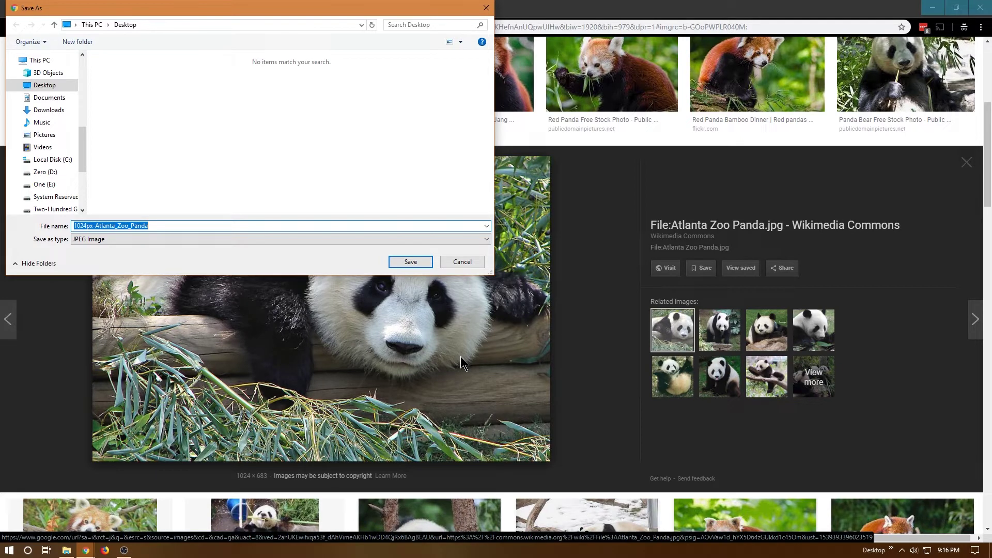
pyautogui.write('pan')
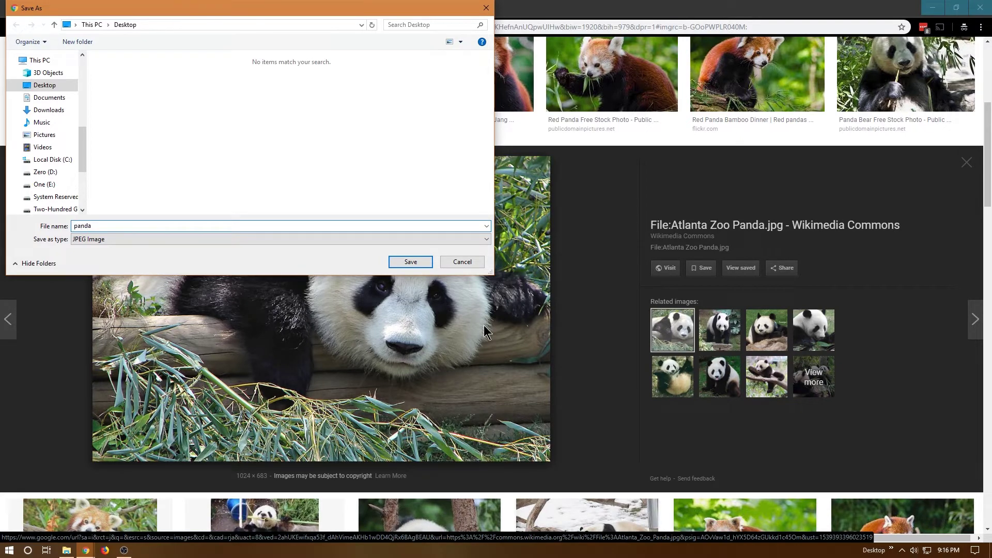
pyautogui.click(412, 262)
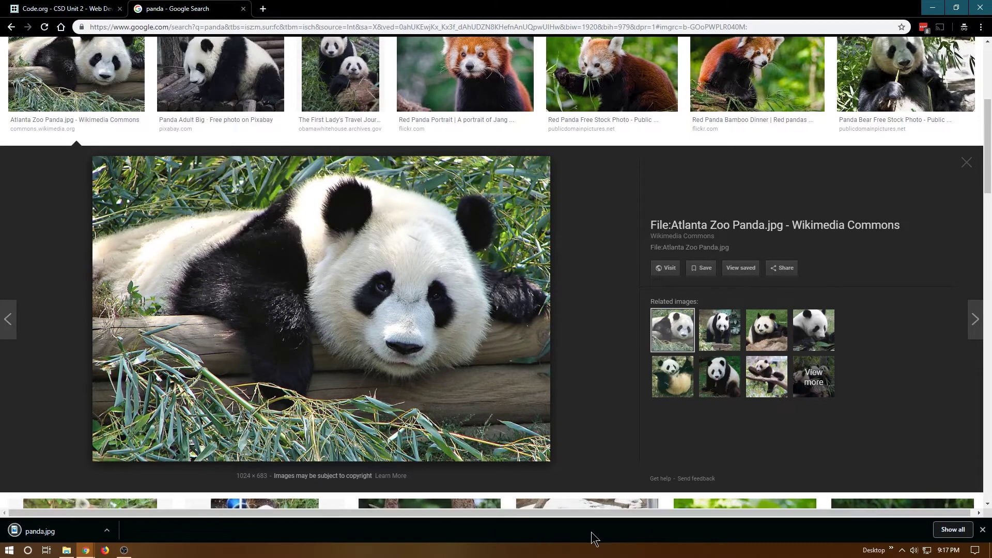
pyautogui.click(983, 530)
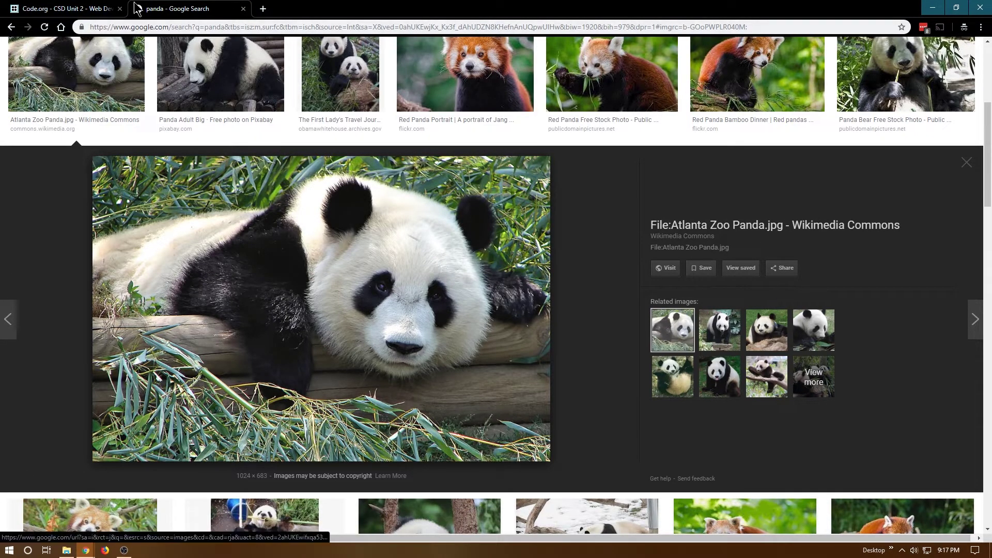
pyautogui.click(94, 11)
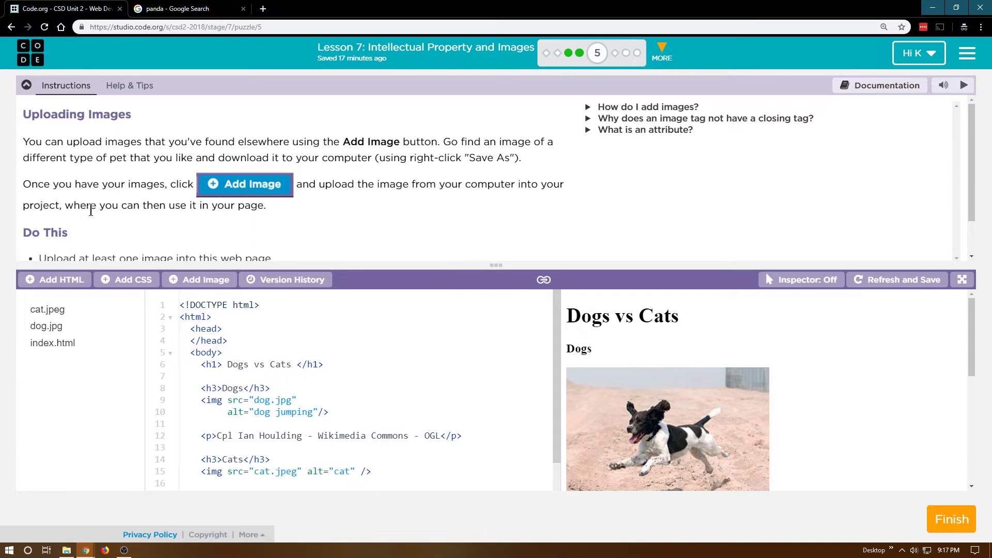
pyautogui.scroll(-1, 241, 211)
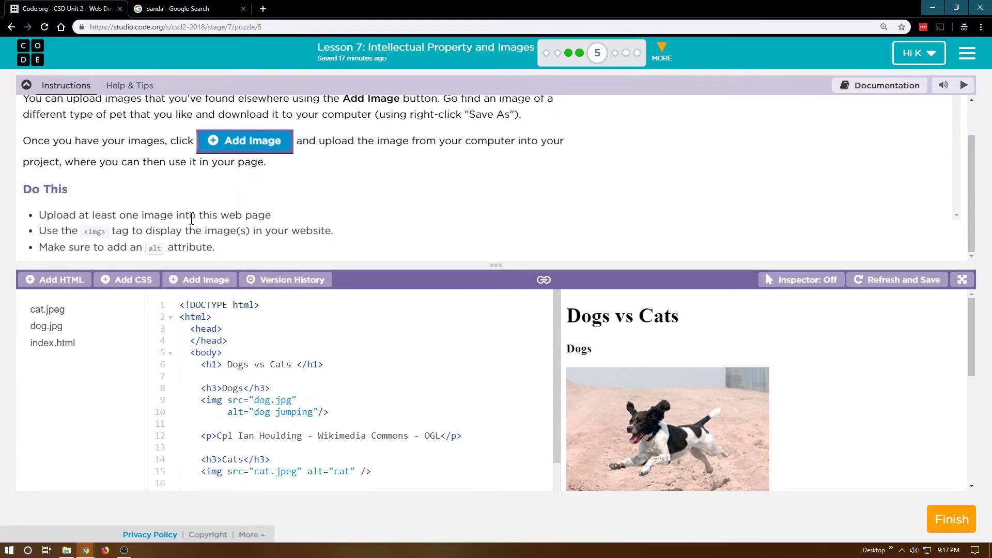
# Review the image upload task, then collapse the Instructions panel
pyautogui.moveTo(189, 218); pyautogui.dragTo(295, 230)
pyautogui.click(63, 228)
pyautogui.click(26, 88)
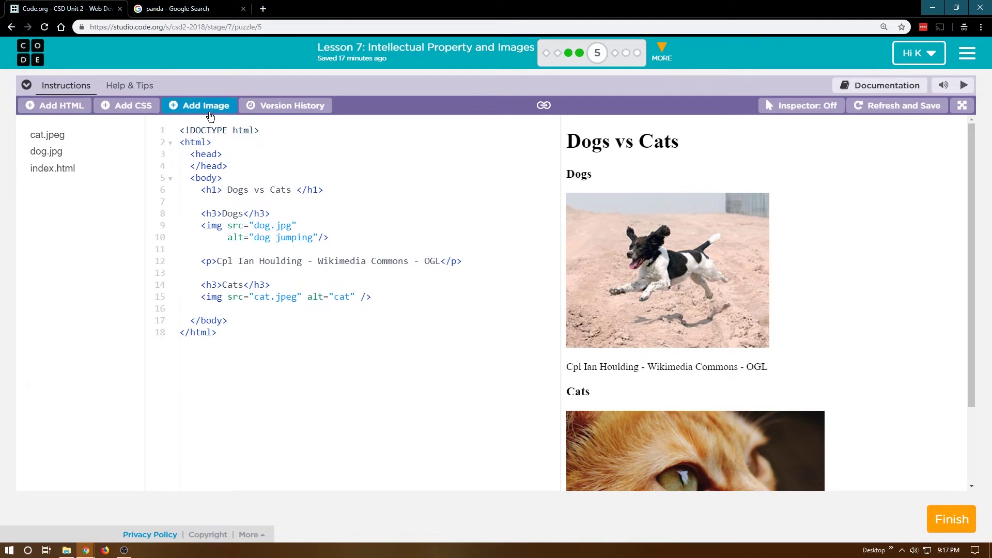
# Upload panda.jpg from the Desktop through Add Image and view it in the file list
pyautogui.click(201, 105)
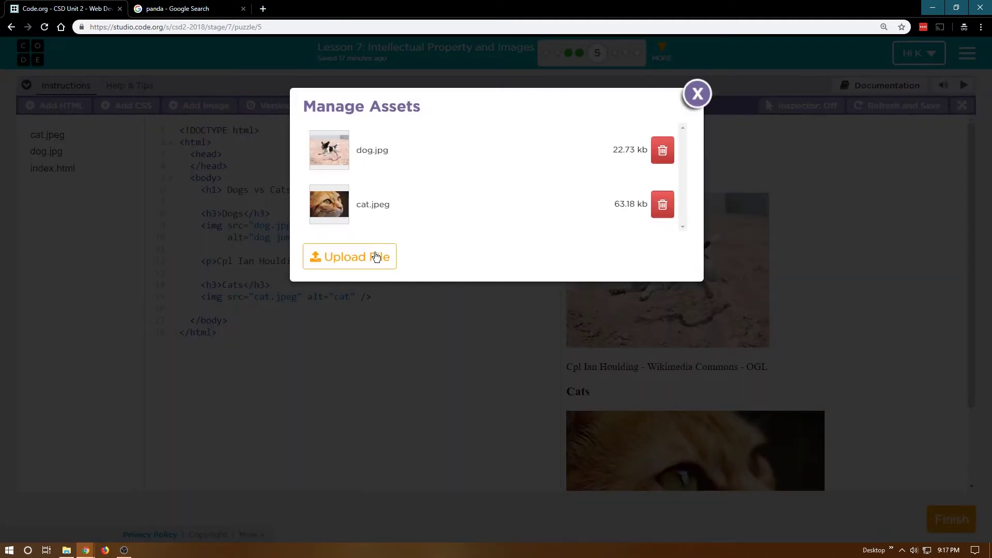
pyautogui.click(375, 256)
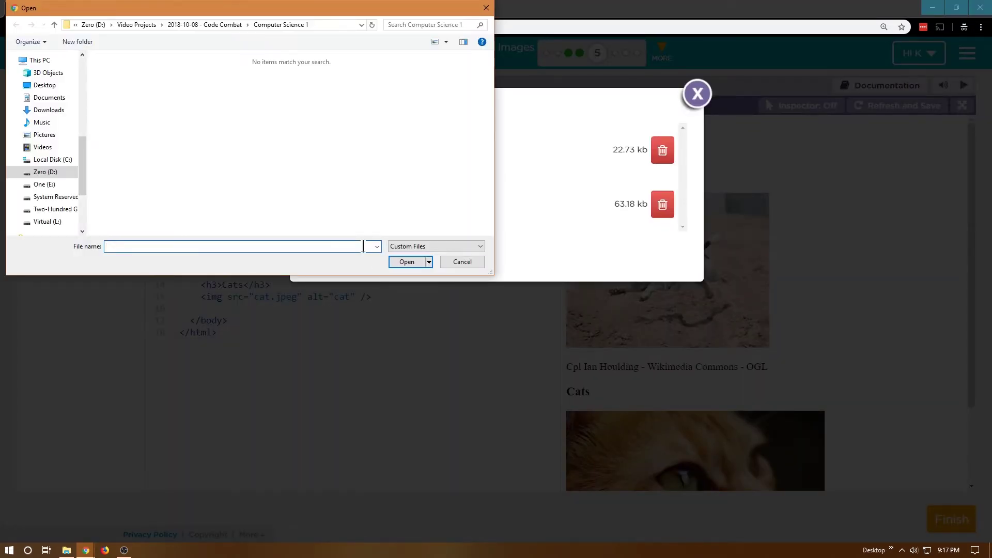
pyautogui.click(47, 88)
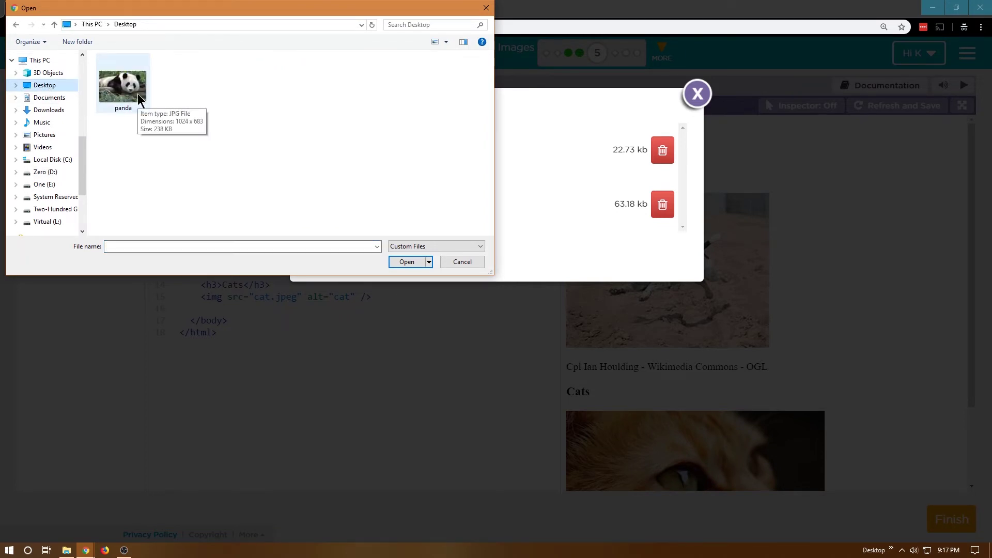
pyautogui.click(141, 99)
pyautogui.click(407, 263)
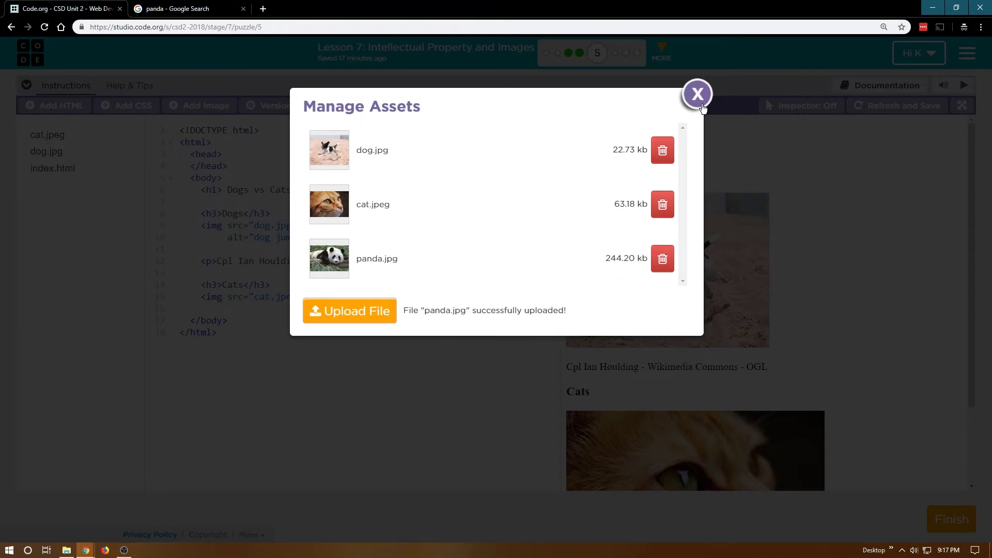
pyautogui.click(698, 94)
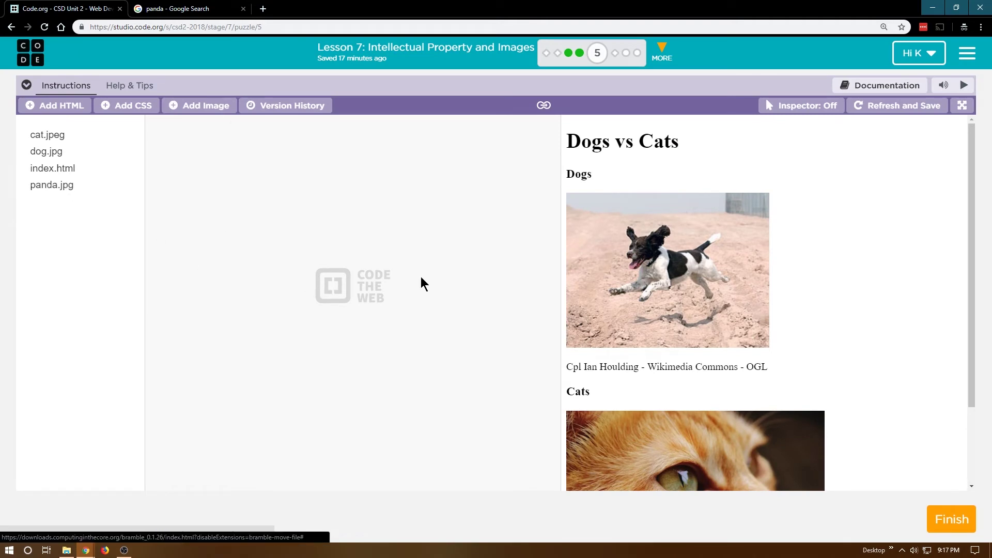
pyautogui.click(62, 187)
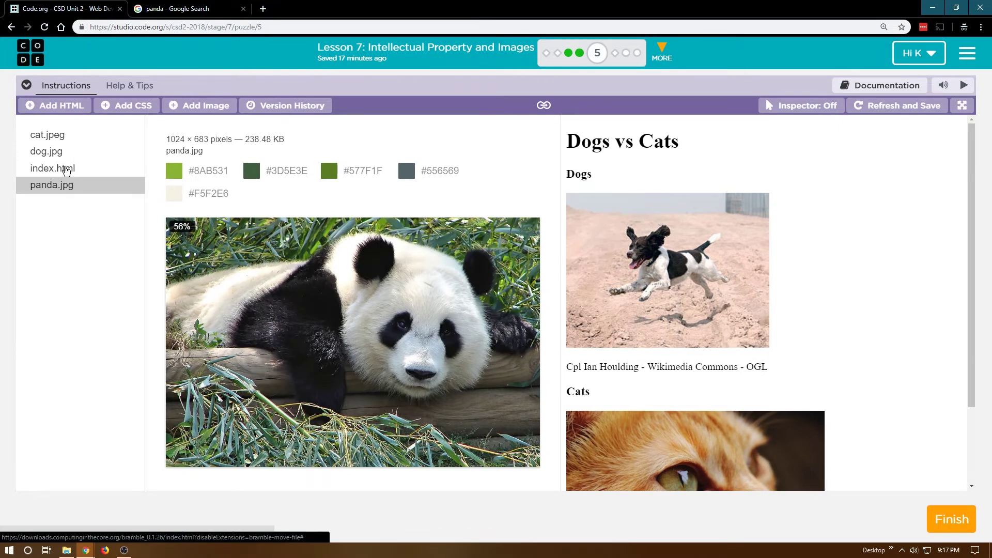
# Open index.html's Dogs vs Cats code in the editor
pyautogui.click(67, 171)
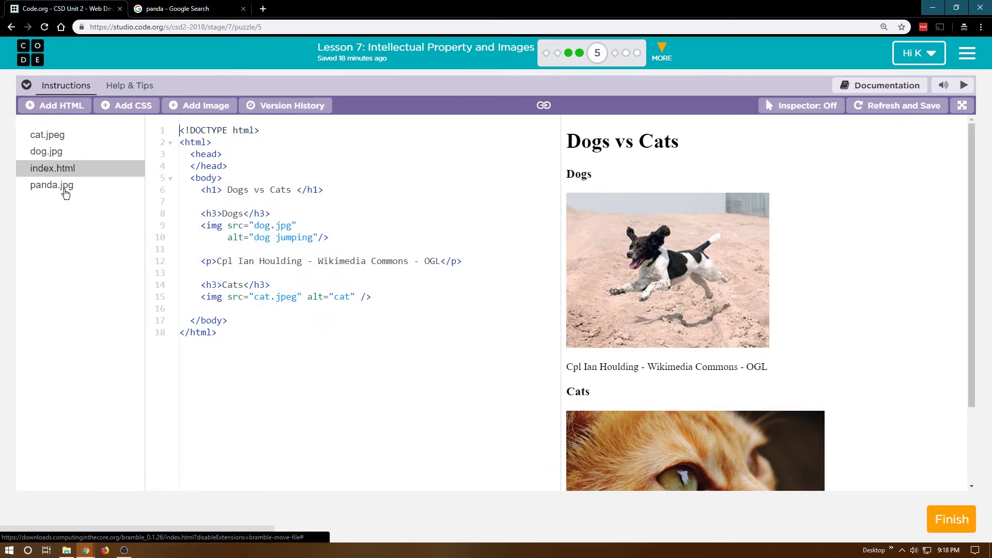
pyautogui.scroll(-3, 744, 356)
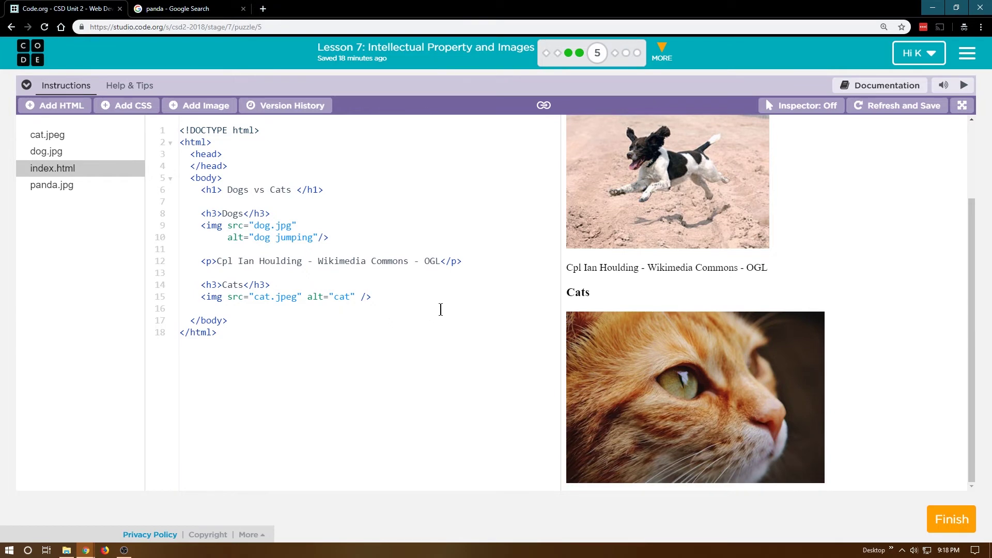
# Insert '<h3>Pandas</h3>' on a new line after the cat image on line 15
pyautogui.click(415, 298)
pyautogui.press('Return')
pyautogui.press('Return')
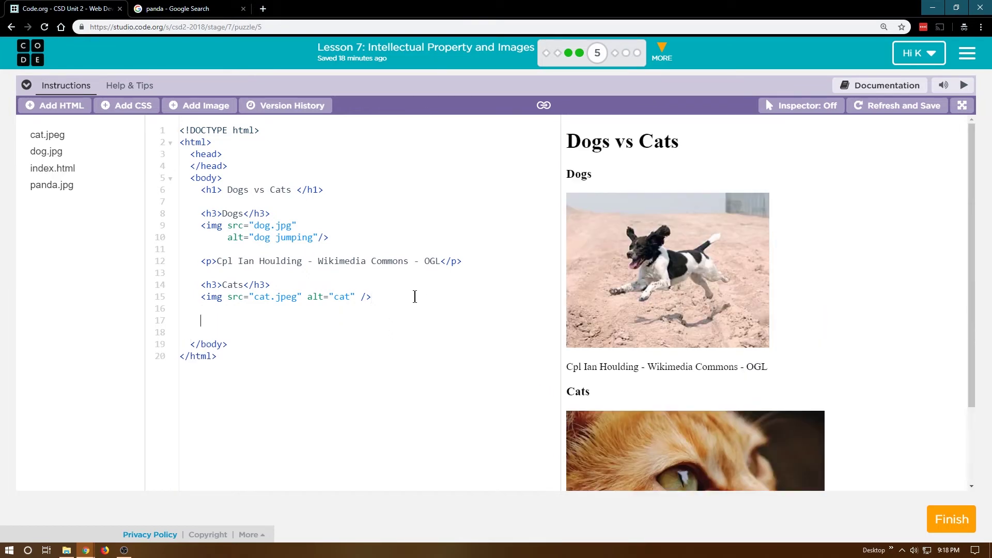
pyautogui.write('<')
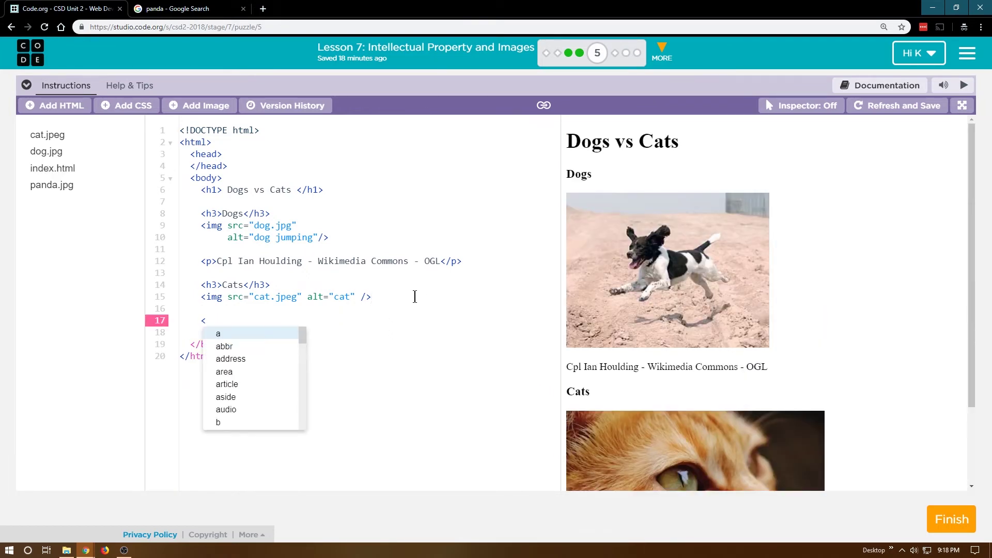
pyautogui.write('h3>P')
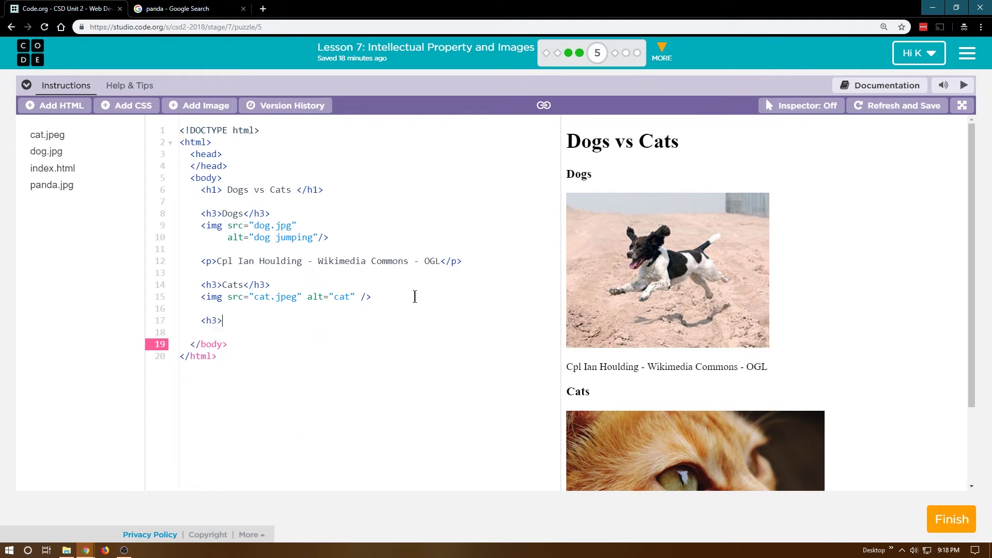
pyautogui.write('andas')
pyautogui.write('<')
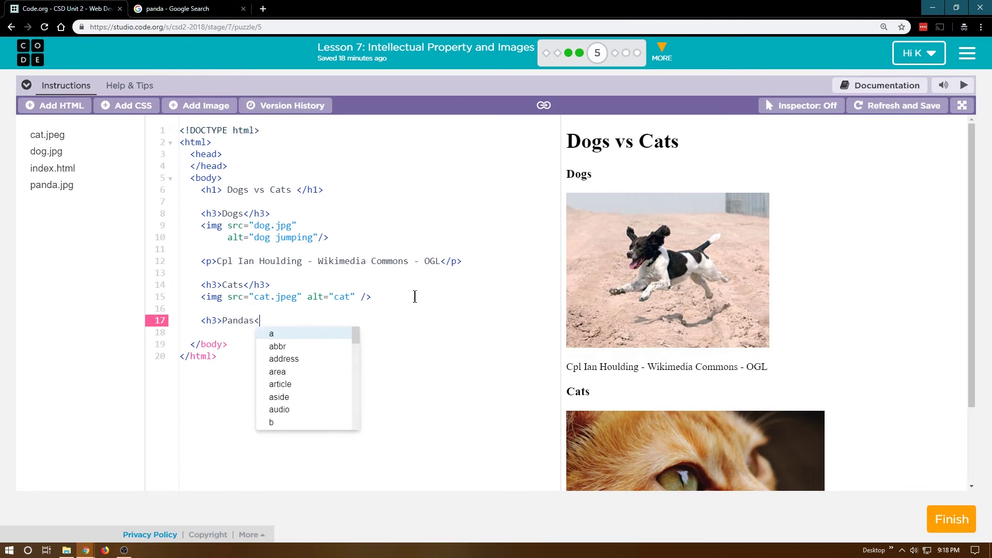
pyautogui.write('/h2')
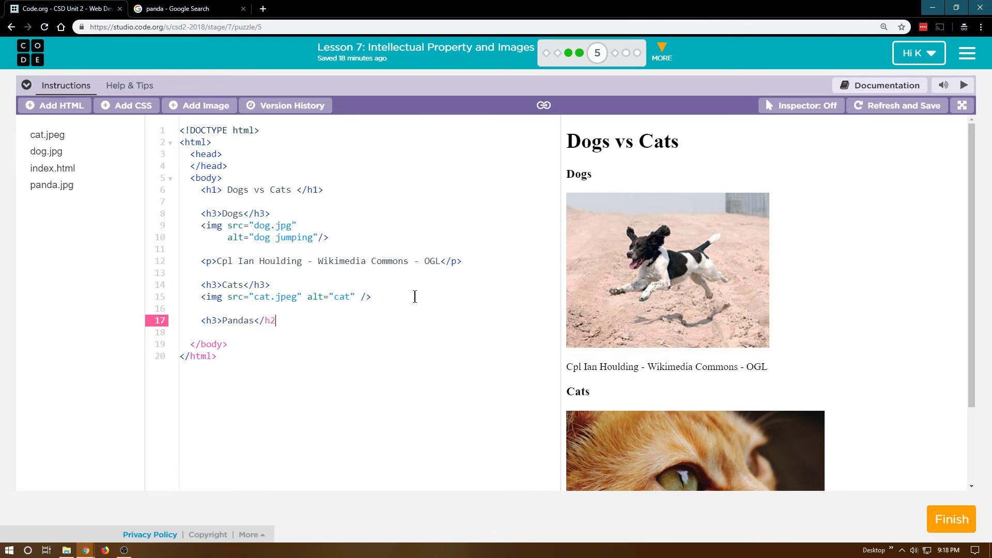
pyautogui.press('BackSpace')
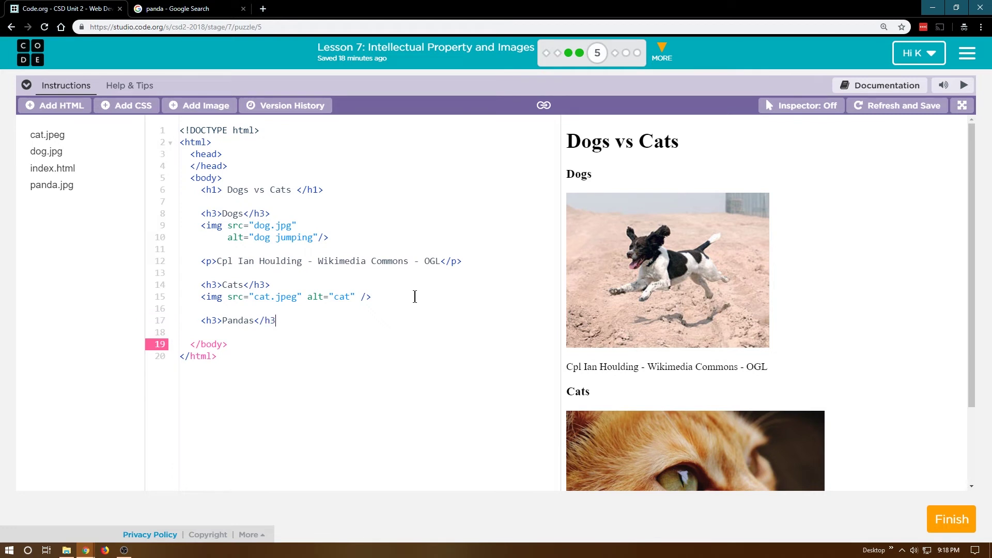
pyautogui.write('3>')
pyautogui.press('Return')
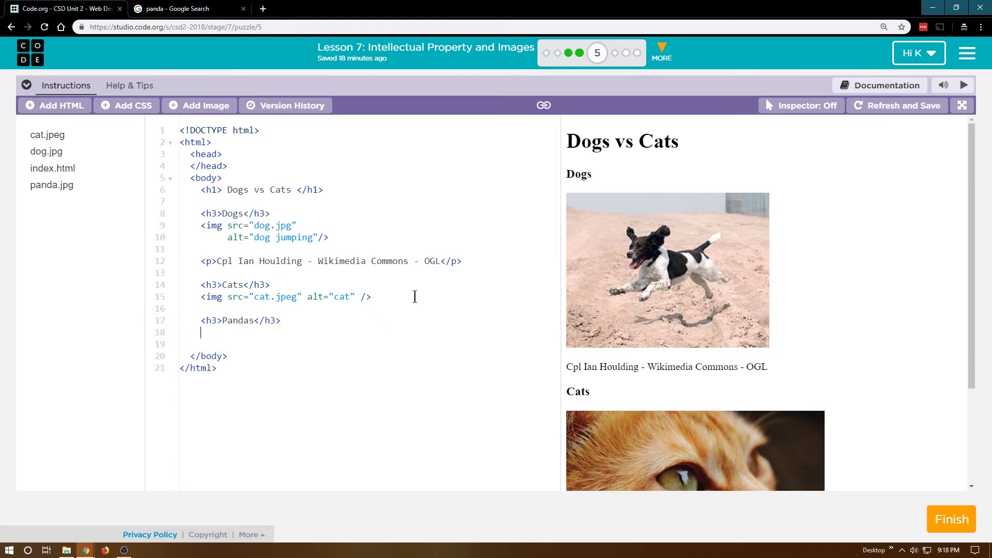
pyautogui.write('<')
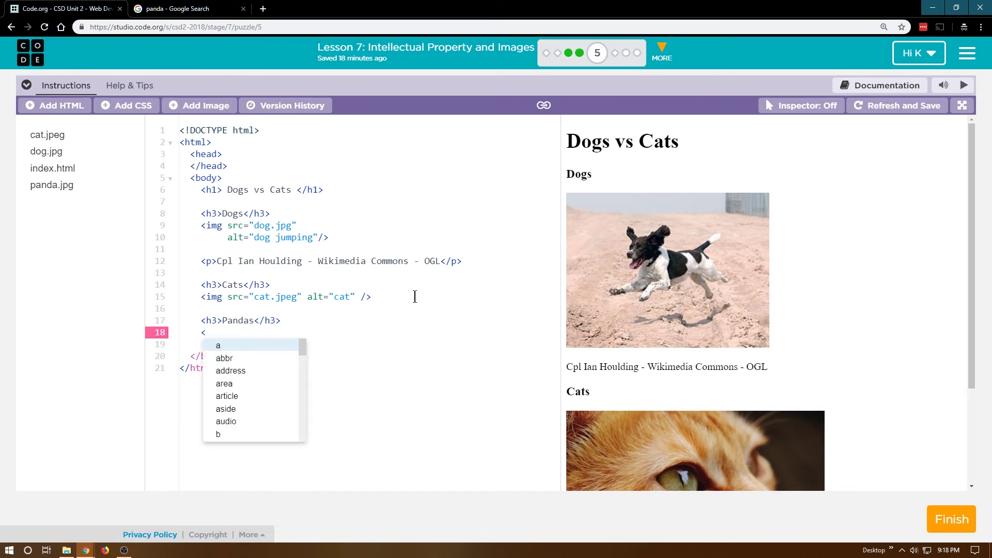
pyautogui.write('img ')
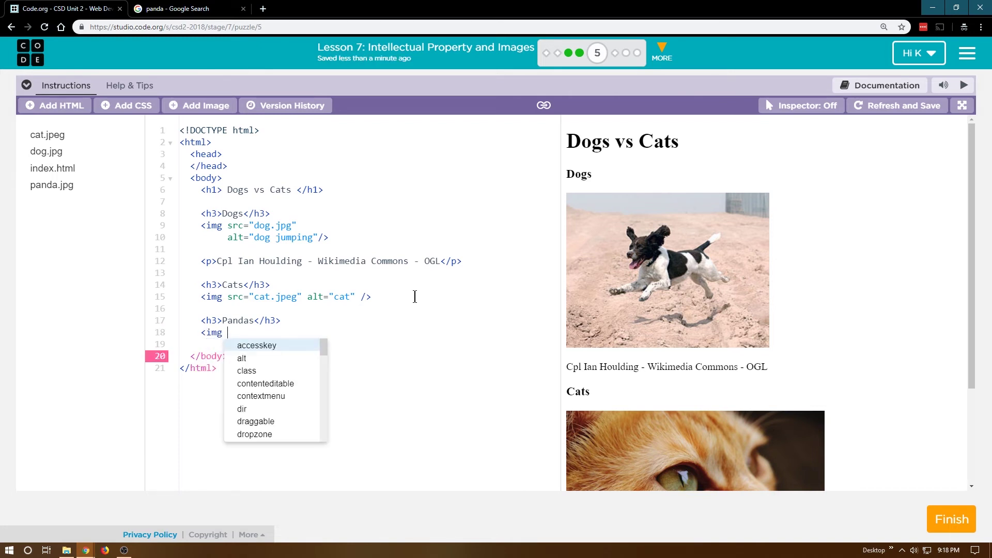
pyautogui.write('src=')
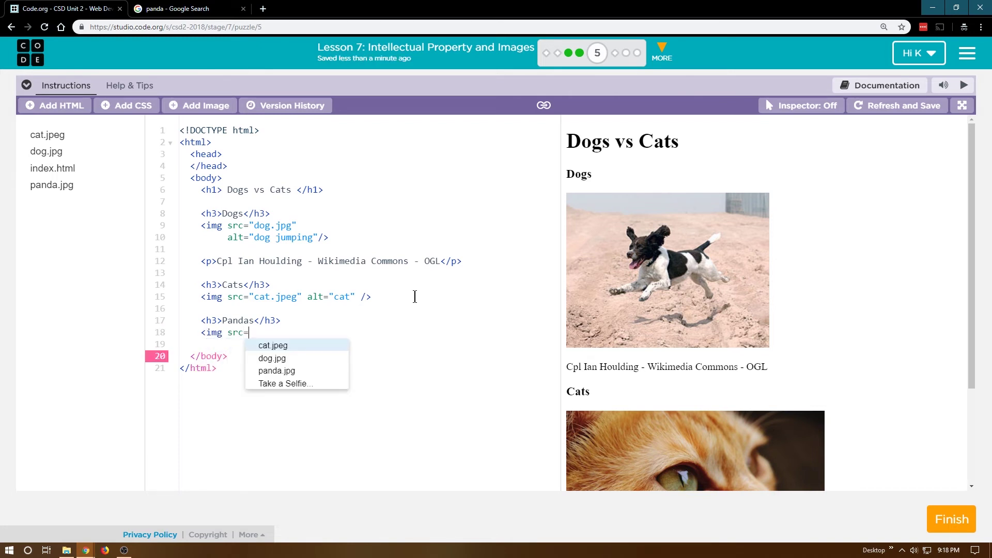
pyautogui.write('"pa')
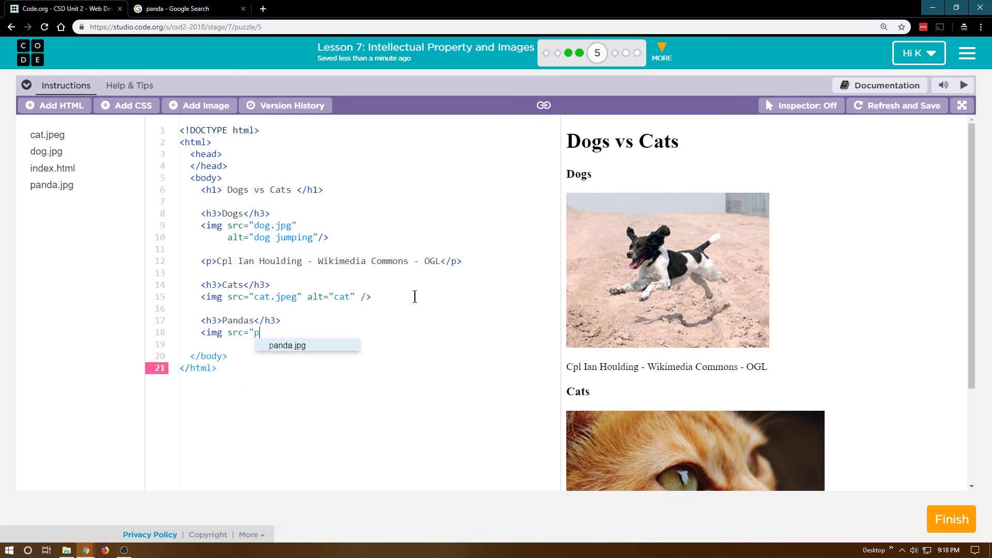
pyautogui.write('nda.j')
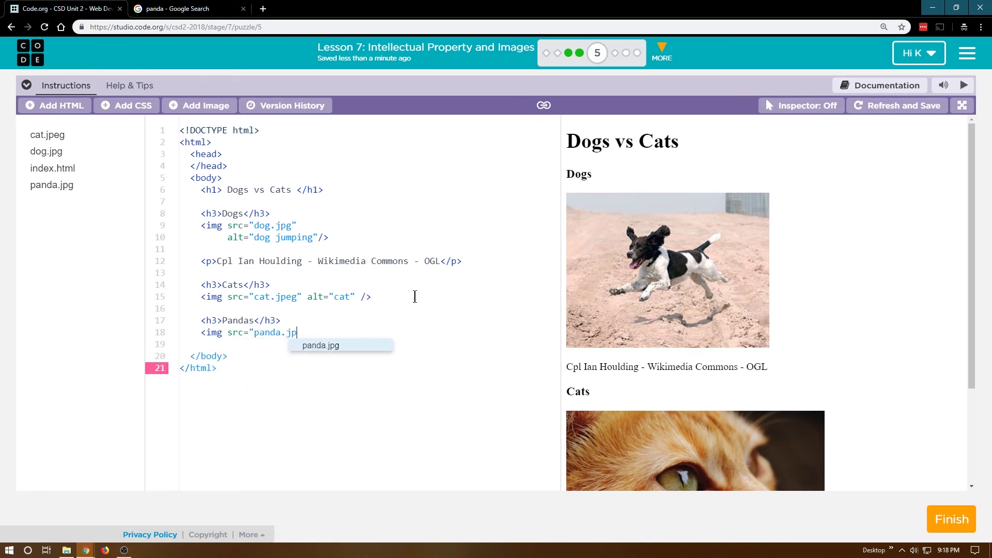
pyautogui.write('pg"')
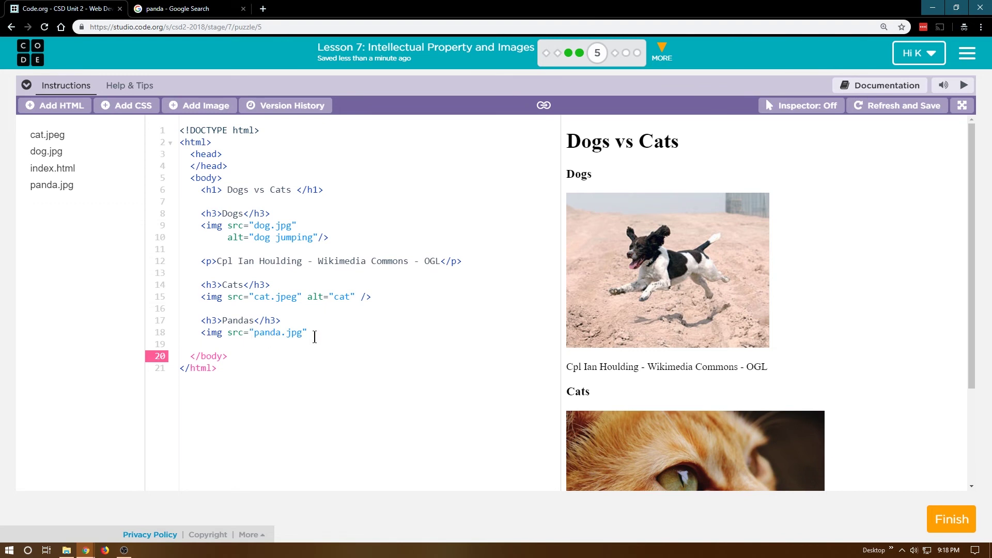
pyautogui.write('al')
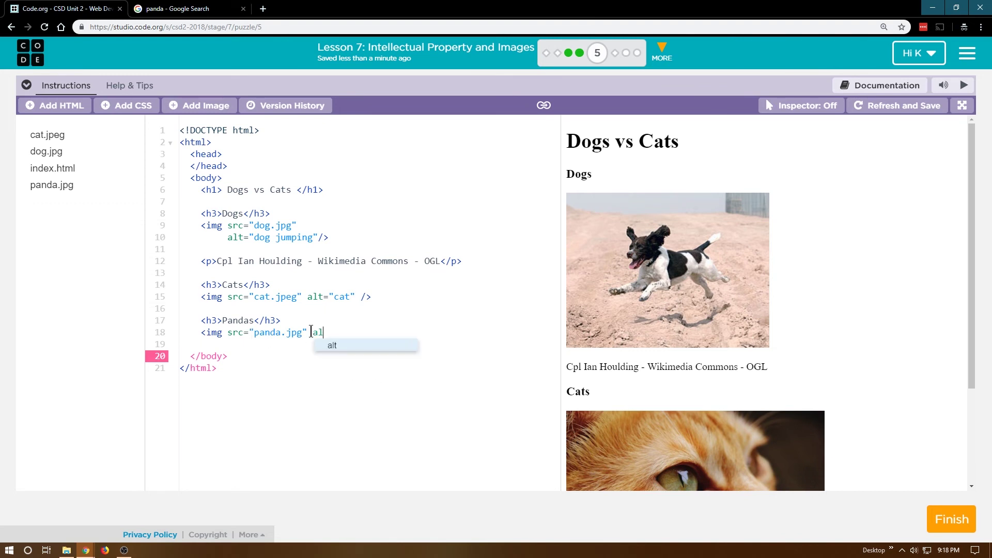
pyautogui.write('t=')
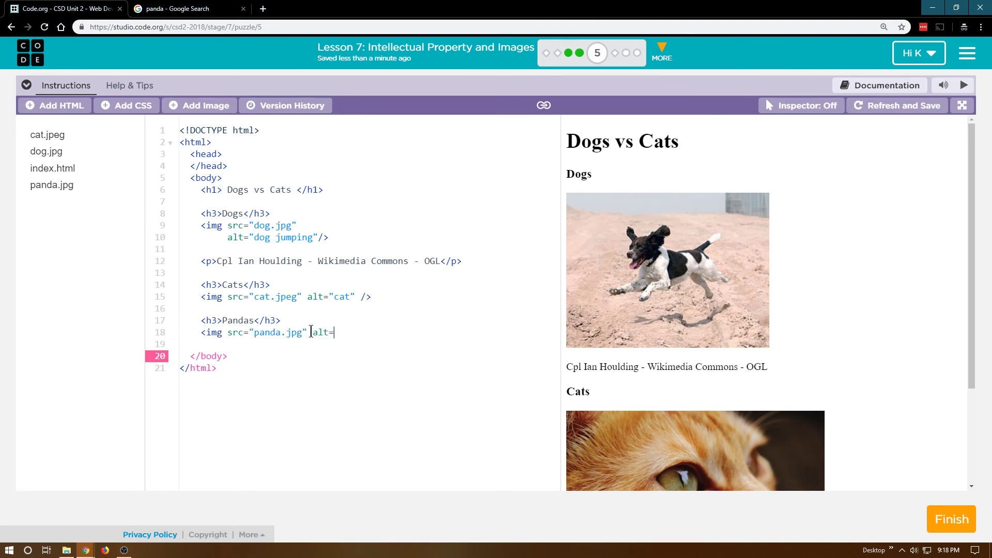
pyautogui.write('"')
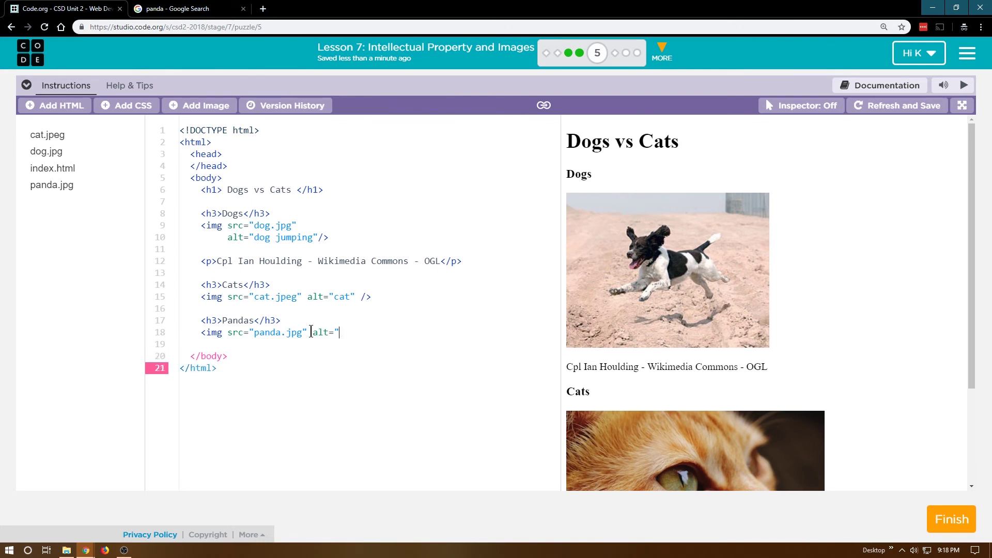
pyautogui.write('happy panda')
pyautogui.write('" /')
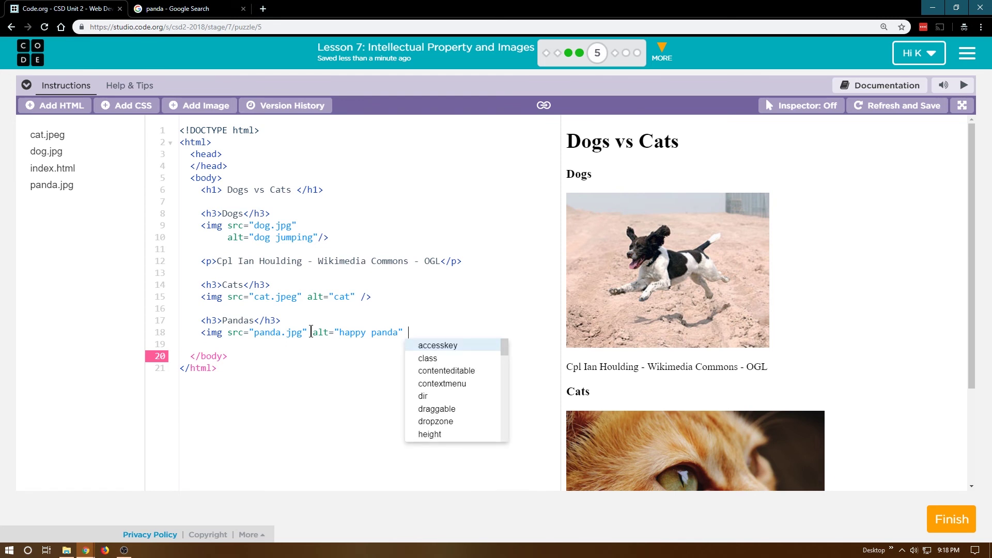
pyautogui.write('>')
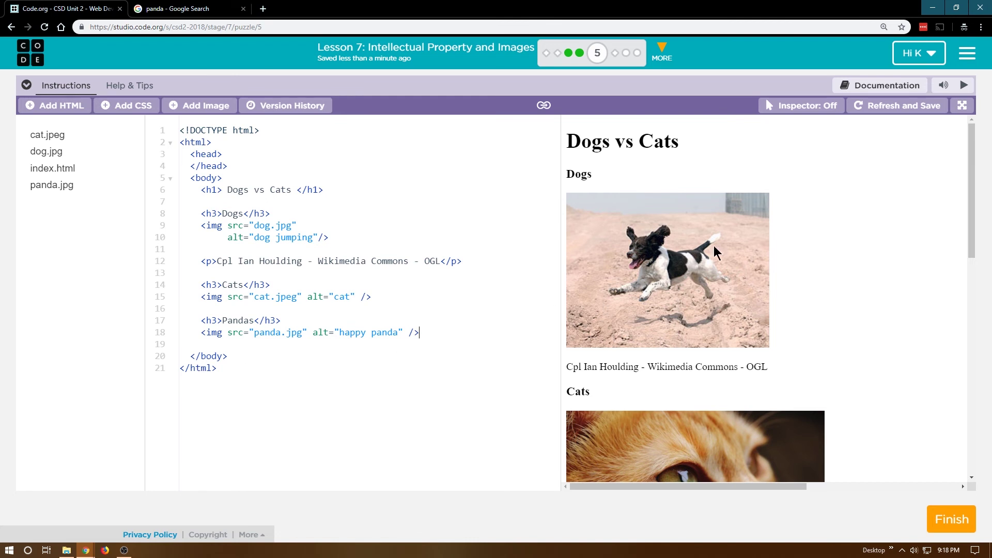
# Save and refresh so the preview shows the Pandas heading and panda photo
pyautogui.click(890, 111)
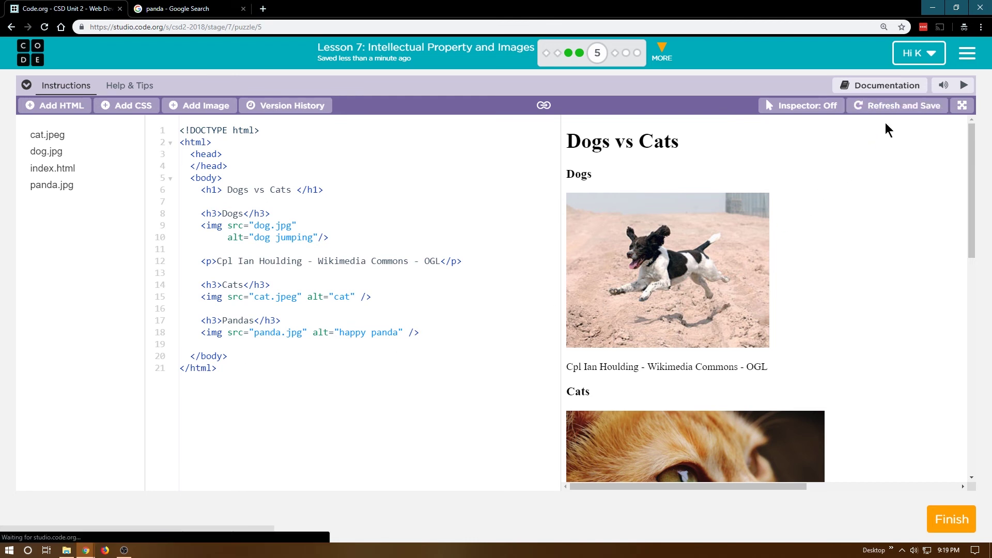
pyautogui.scroll(-1, 815, 261)
pyautogui.scroll(-3, 814, 260)
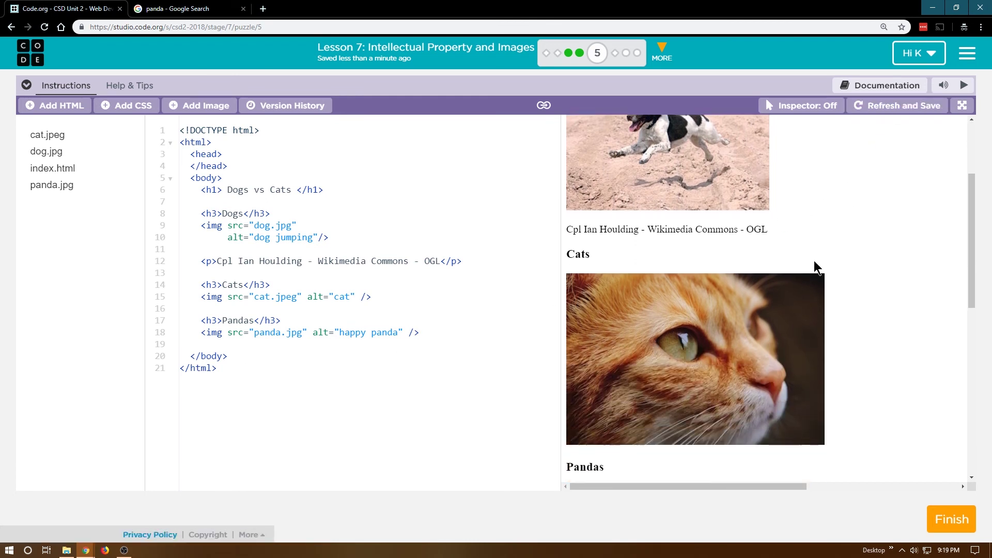
pyautogui.scroll(-3, 815, 261)
pyautogui.scroll(-2, 814, 261)
pyautogui.scroll(-2, 798, 349)
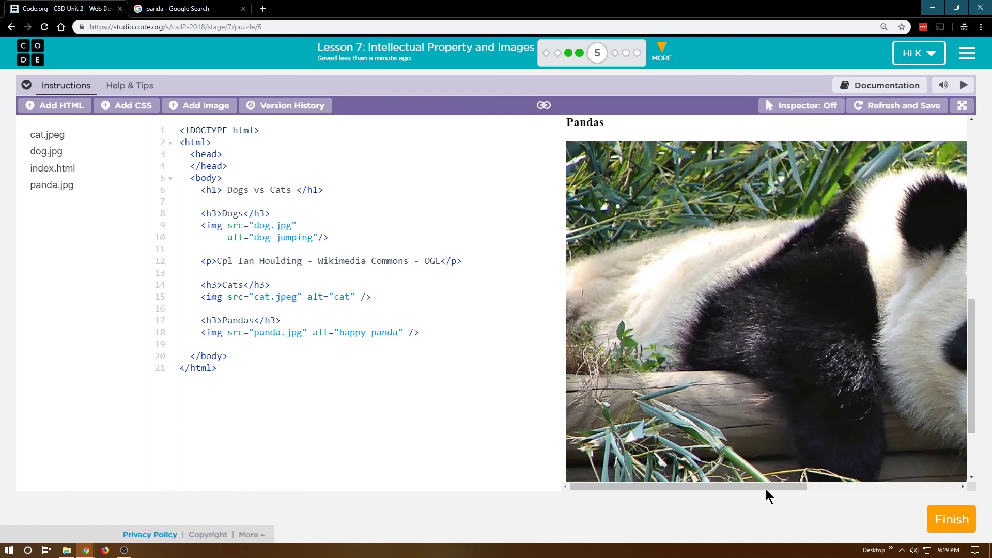
pyautogui.moveTo(769, 485); pyautogui.dragTo(888, 469)
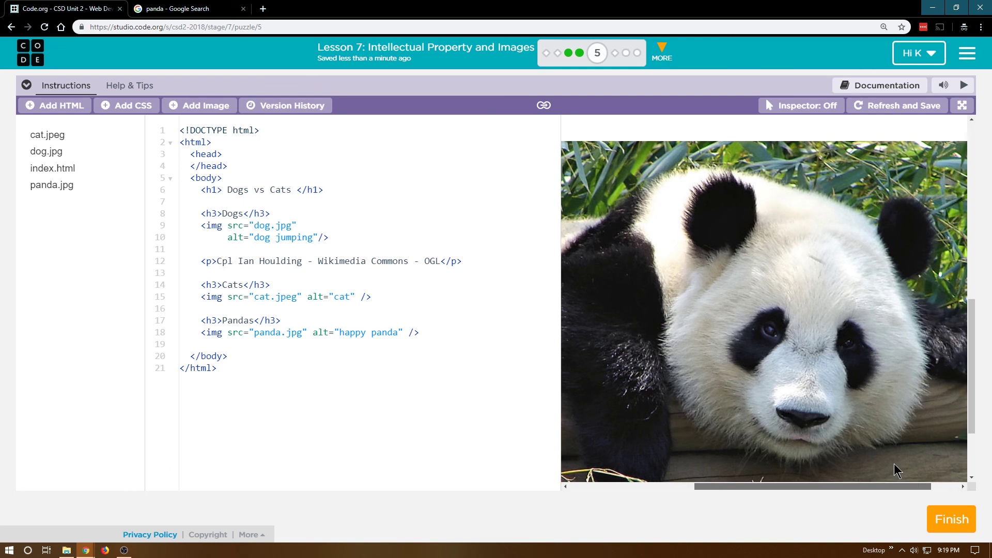
pyautogui.moveTo(889, 470)
pyautogui.mouseDown()
pyautogui.moveTo(699, 483)
pyautogui.moveTo(862, 481)
pyautogui.mouseUp()
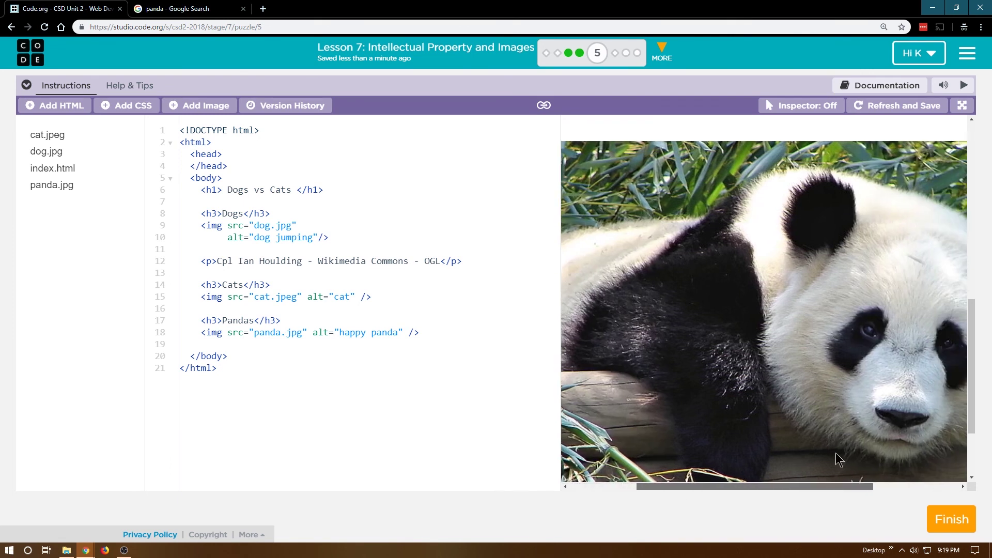